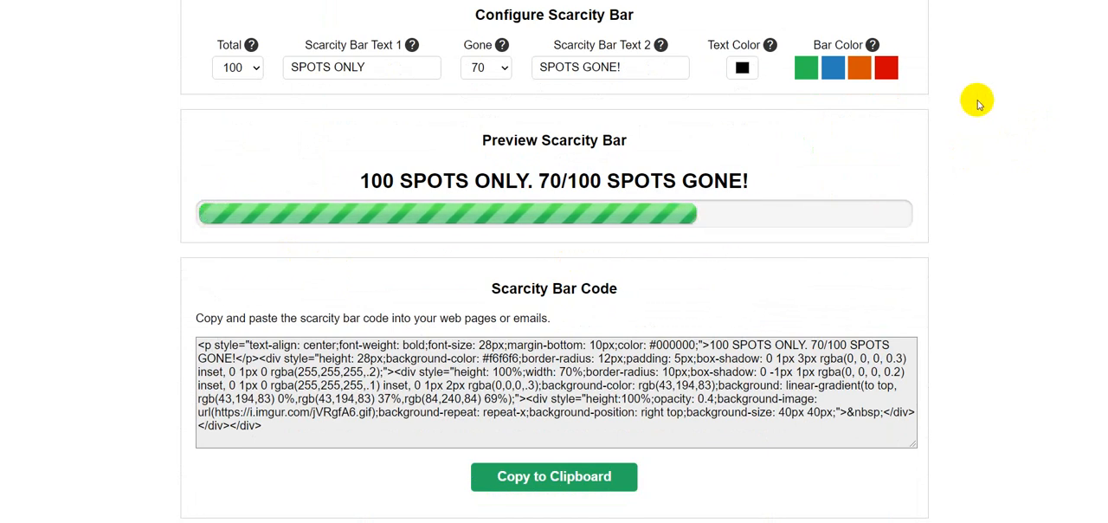
# Set the scarcity bar's total to 25 and the number gone to 20.
pyautogui.scroll(1, 980, 104)
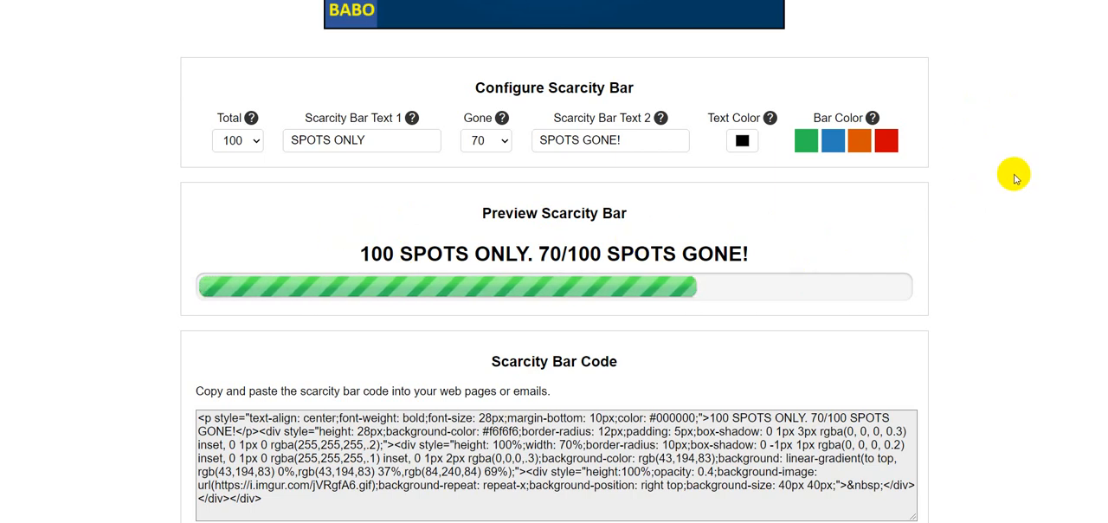
pyautogui.scroll(3, 1013, 173)
pyautogui.scroll(-3, 1014, 173)
pyautogui.scroll(-1, 1014, 176)
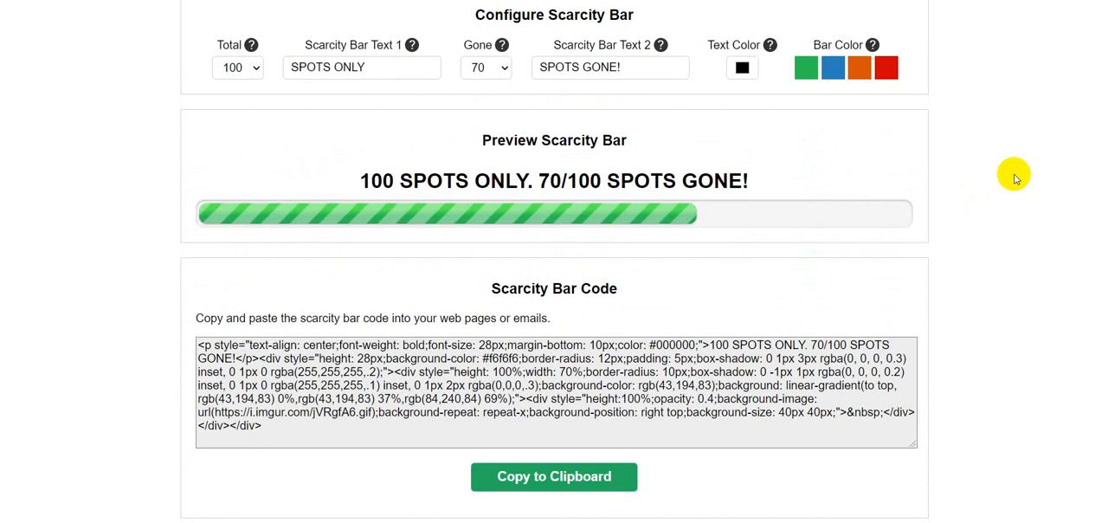
pyautogui.click(256, 73)
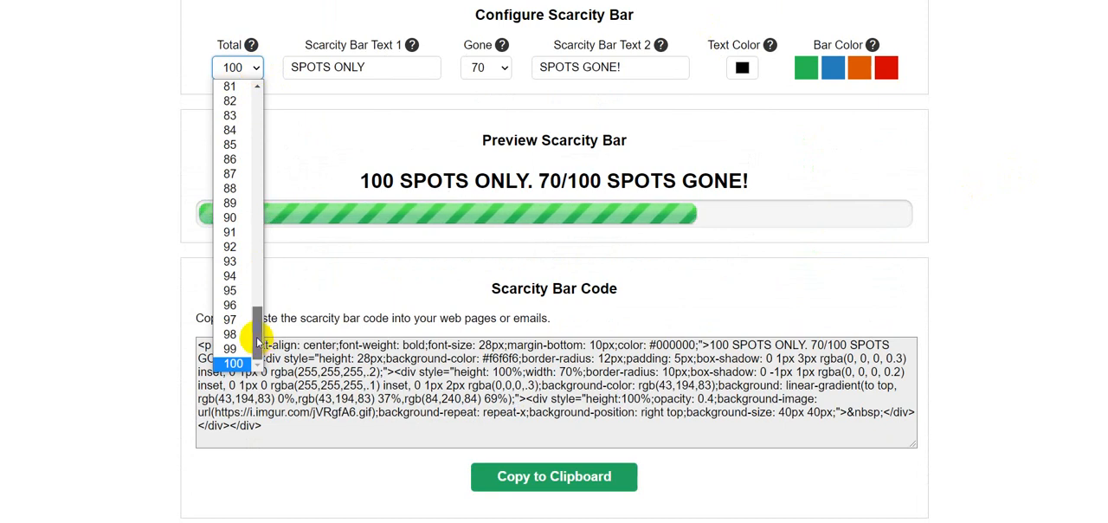
pyautogui.moveTo(257, 342); pyautogui.dragTo(259, 185)
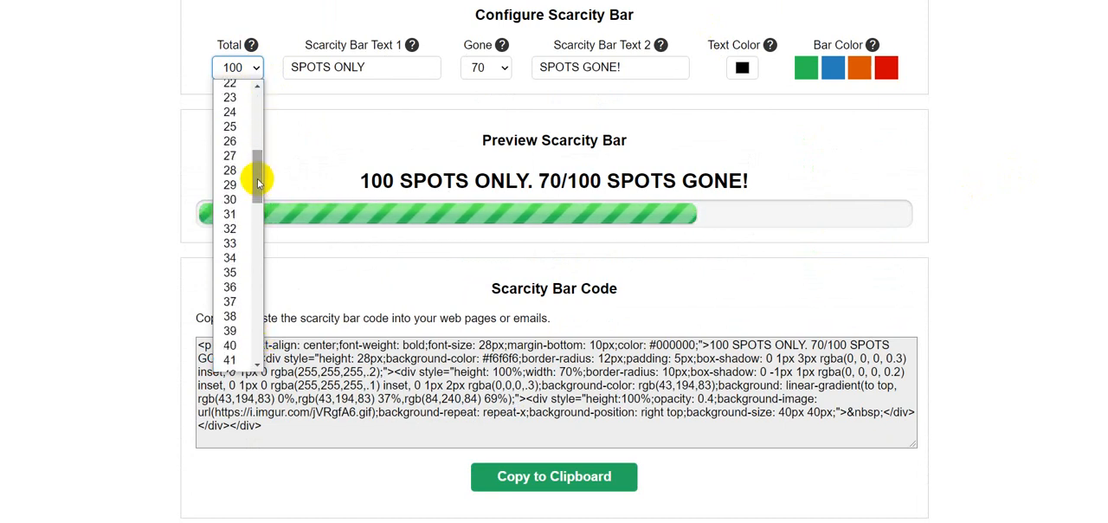
pyautogui.click(233, 127)
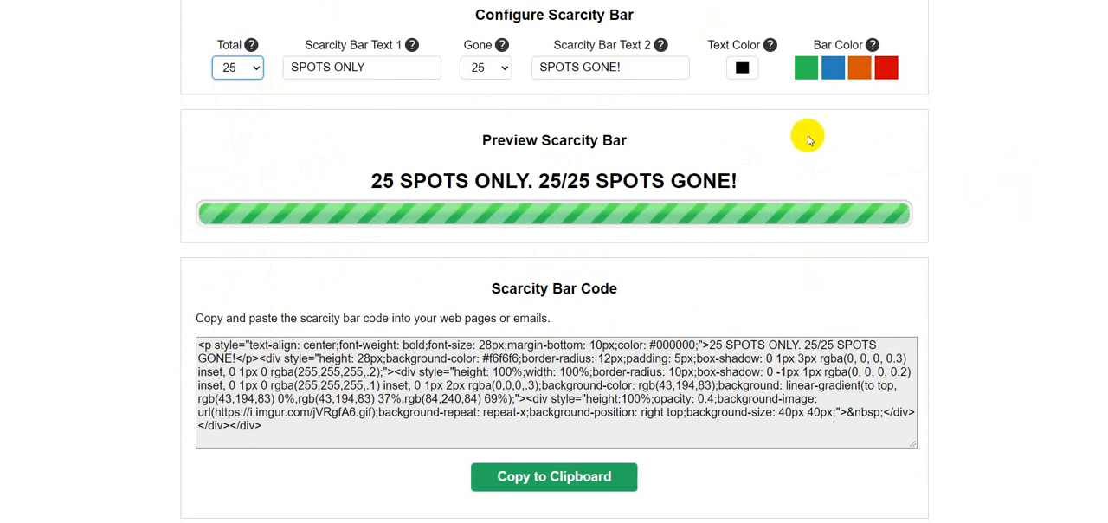
pyautogui.click(503, 70)
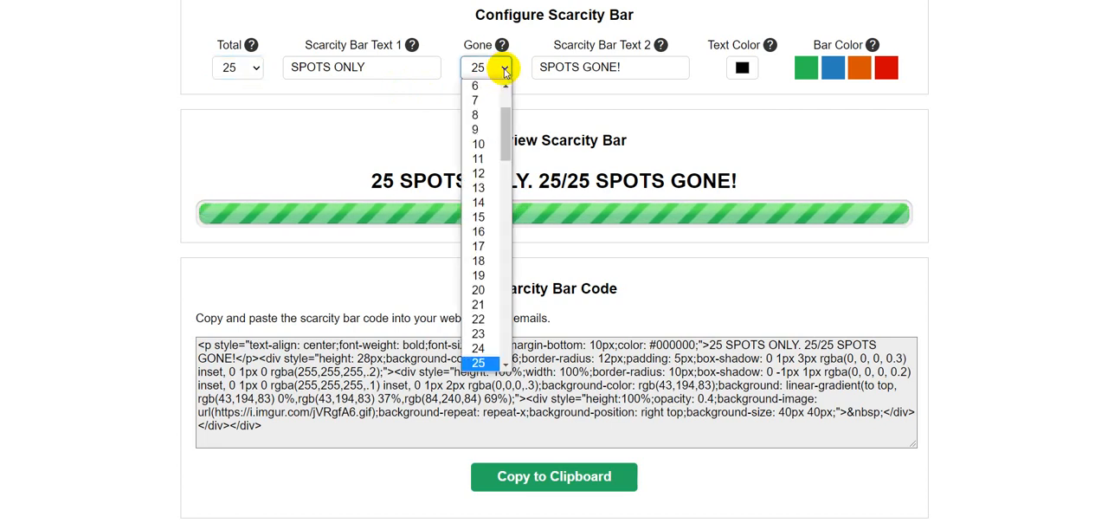
pyautogui.click(479, 291)
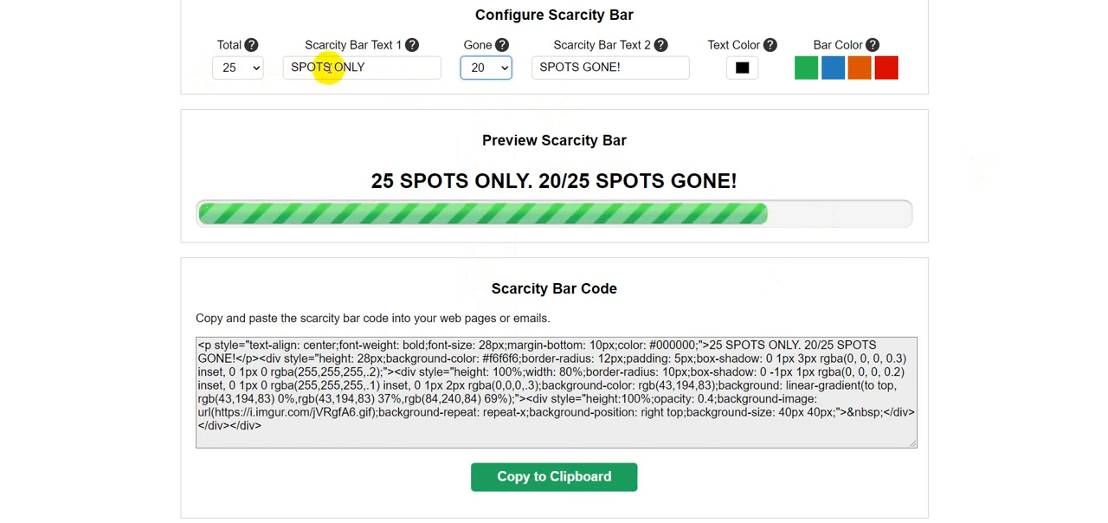
# Change Scarcity Bar Text 1 to "TRAINING POSITIONS".
pyautogui.moveTo(363, 66); pyautogui.dragTo(289, 71)
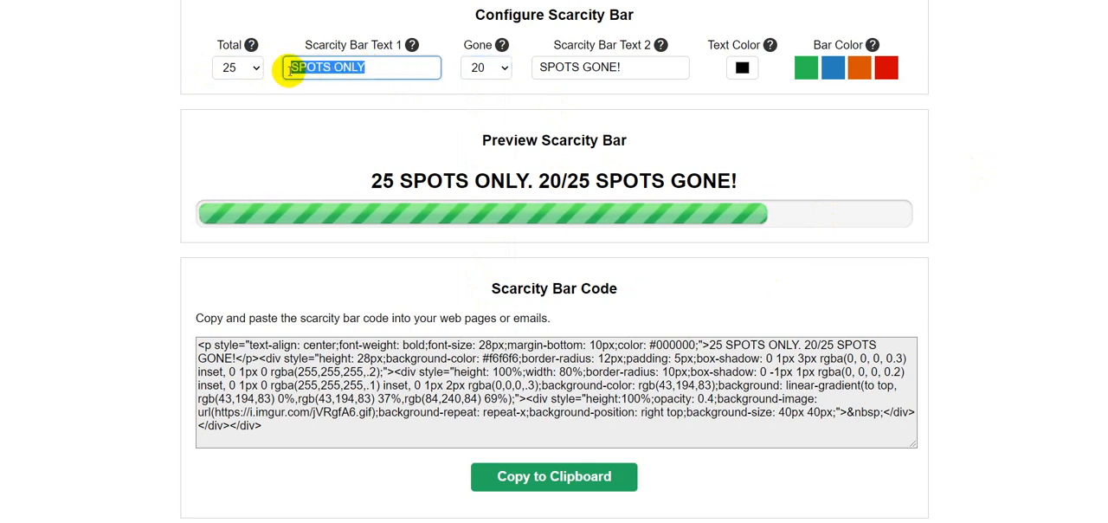
pyautogui.write('TR')
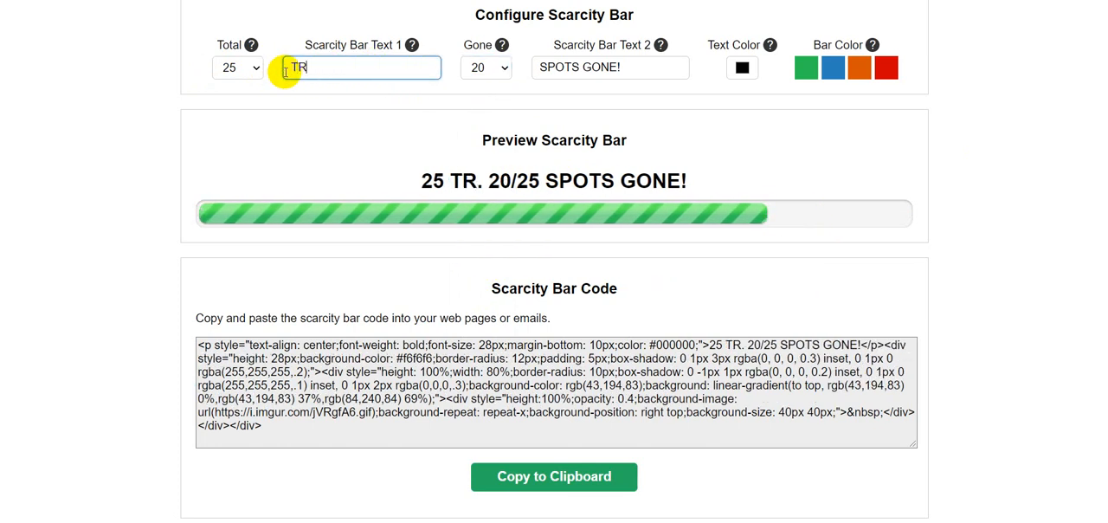
pyautogui.write('A')
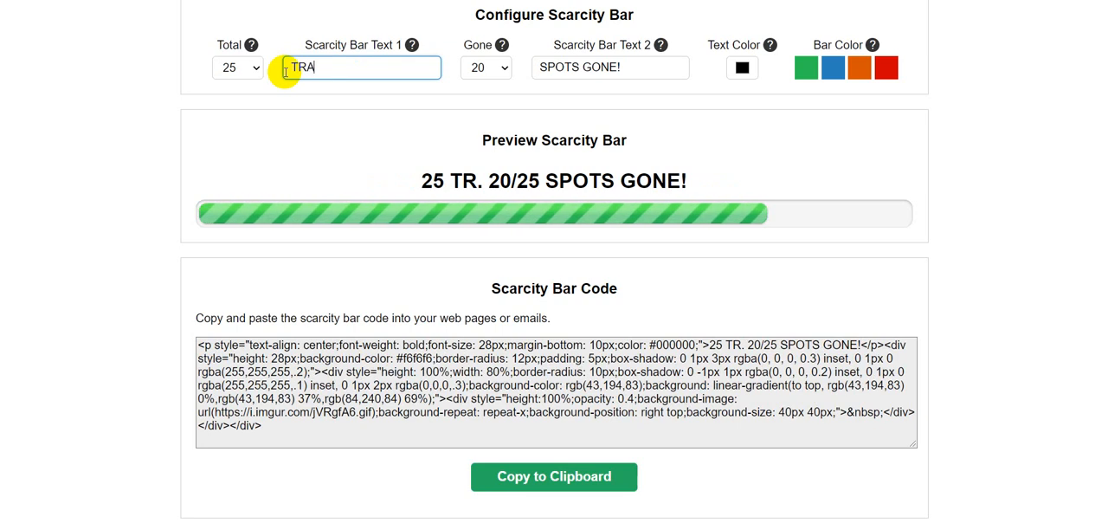
pyautogui.write('INING ')
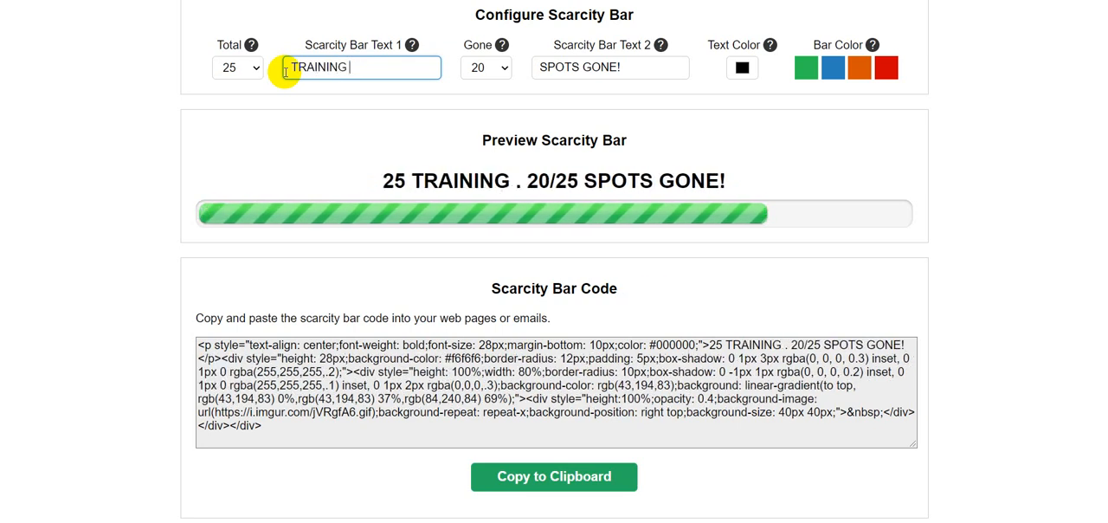
pyautogui.write('SPOTS')
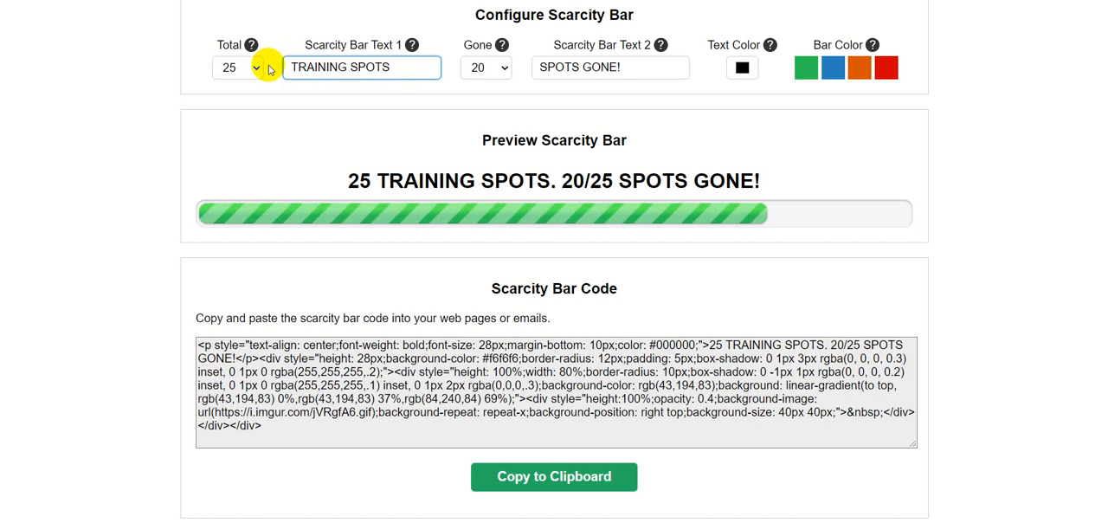
pyautogui.moveTo(413, 66); pyautogui.dragTo(359, 66)
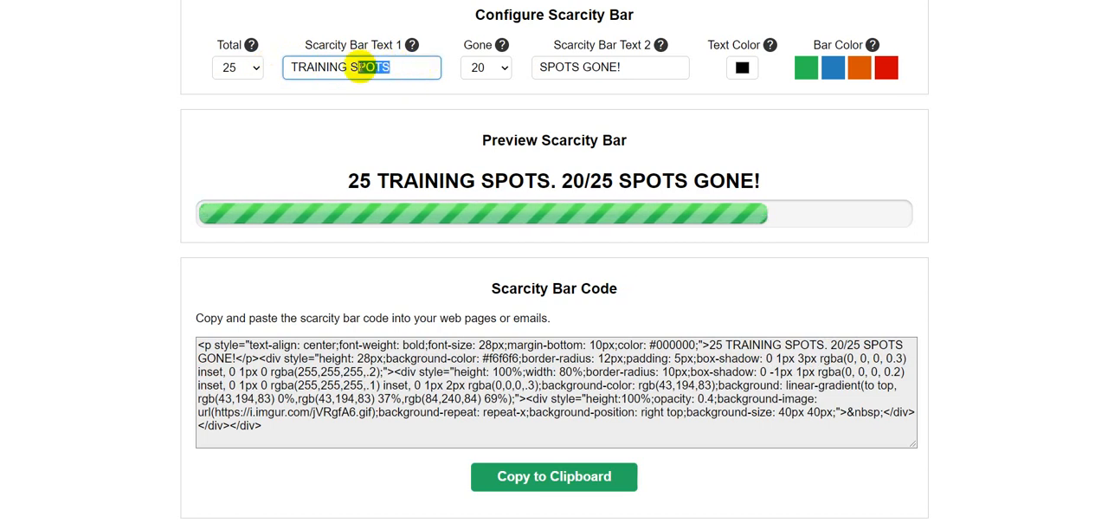
pyautogui.write('POSIT')
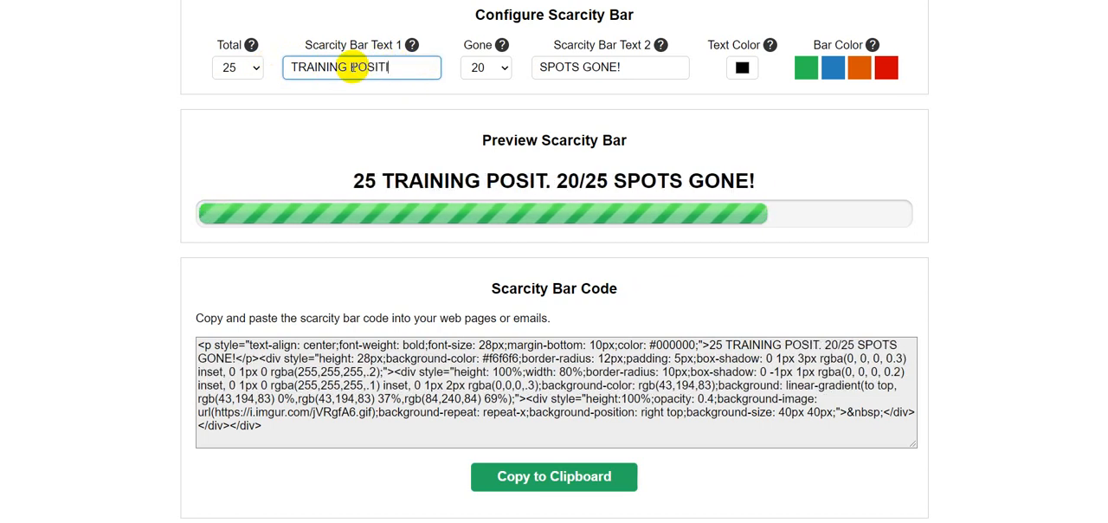
pyautogui.write('IONS')
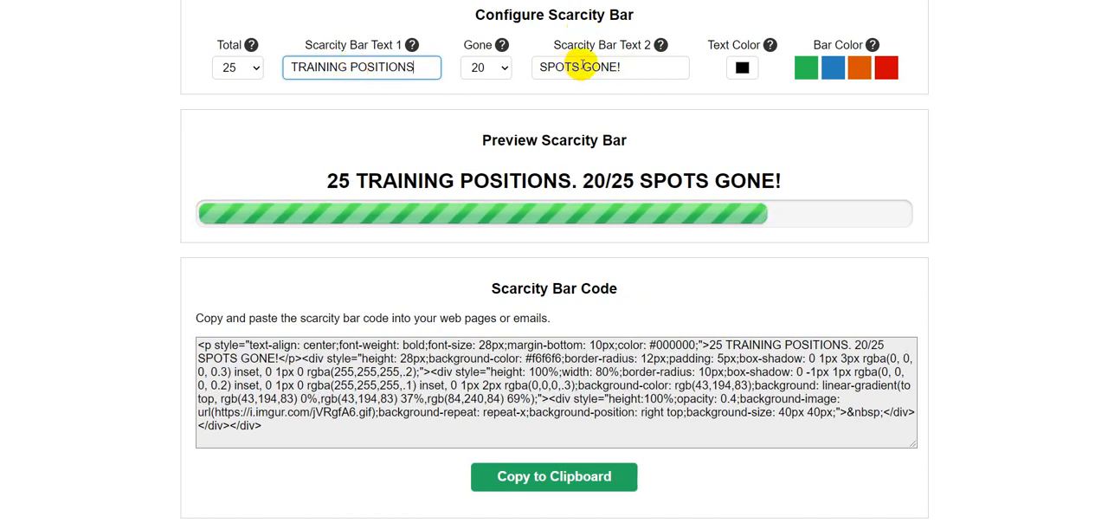
# Change the word "SPOTS" in Scarcity Bar Text 2 so it reads "POSITIONS GONE!".
pyautogui.moveTo(581, 67); pyautogui.dragTo(547, 67)
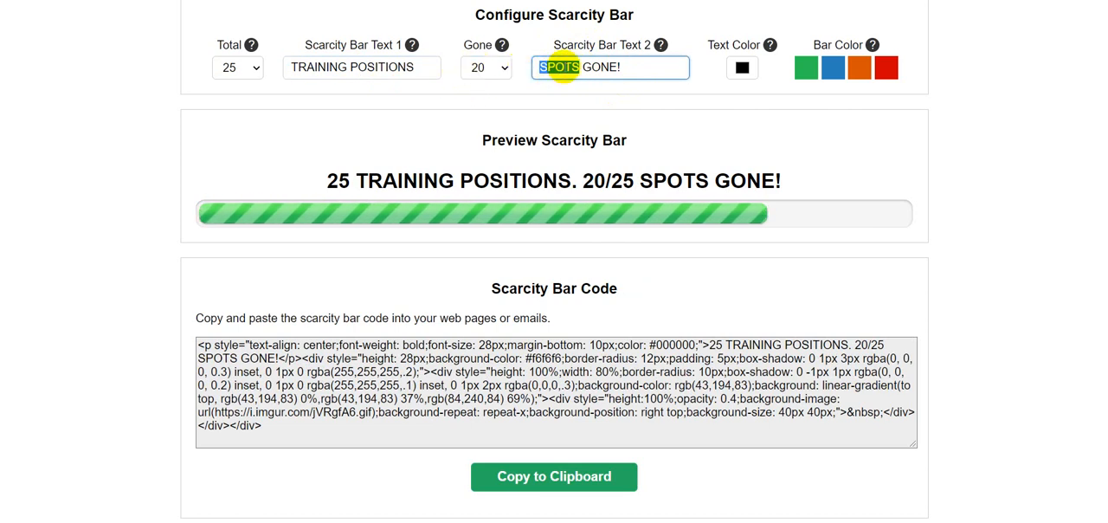
pyautogui.write('POSI')
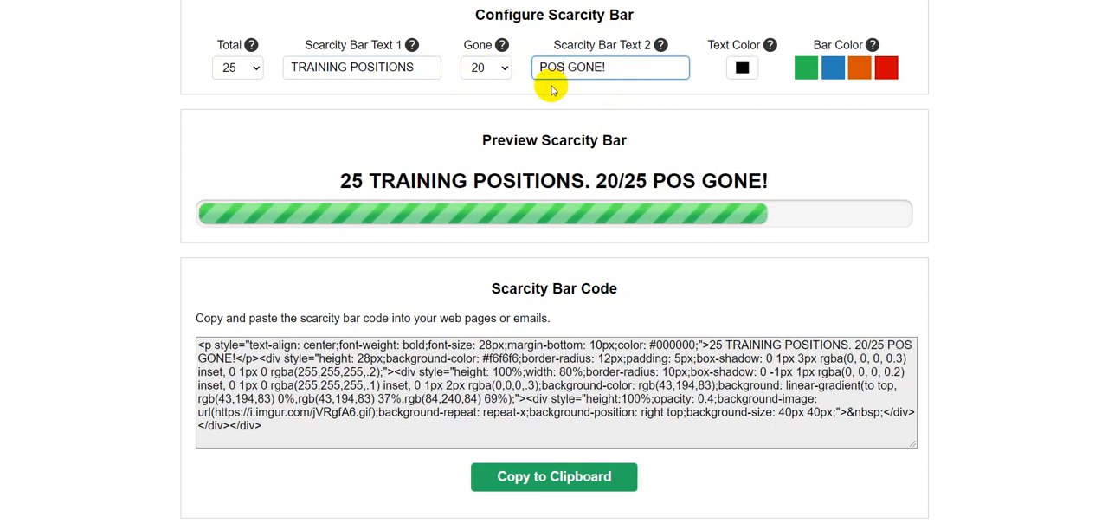
pyautogui.write('TIONS')
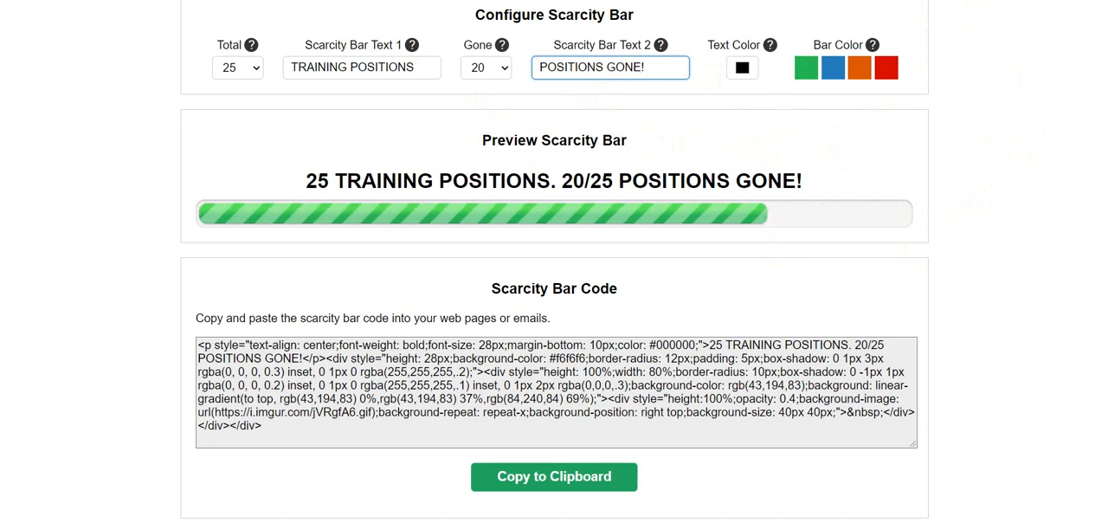
# Try the blue, orange and red bar colors in the preview and settle on orange.
pyautogui.click(835, 78)
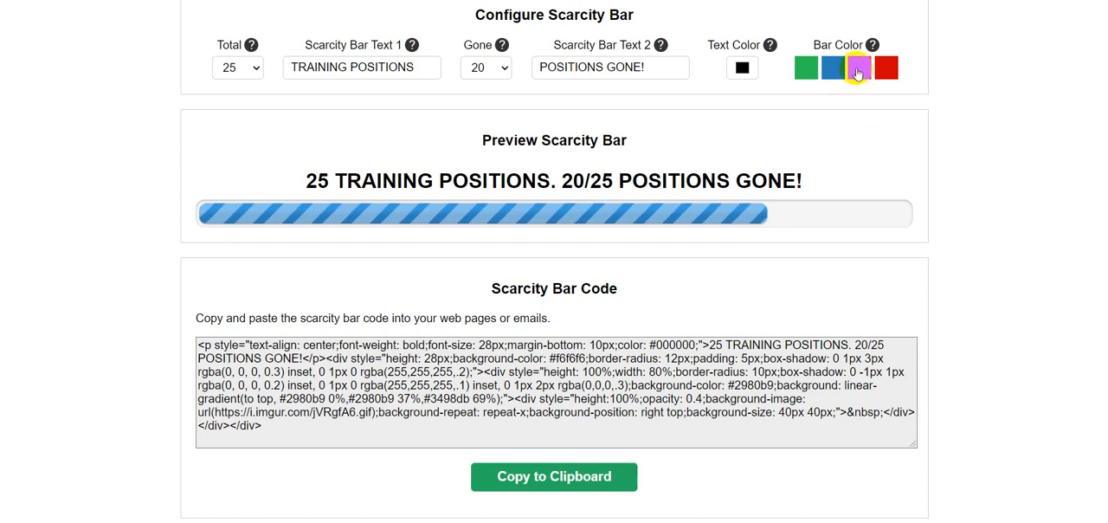
pyautogui.click(858, 73)
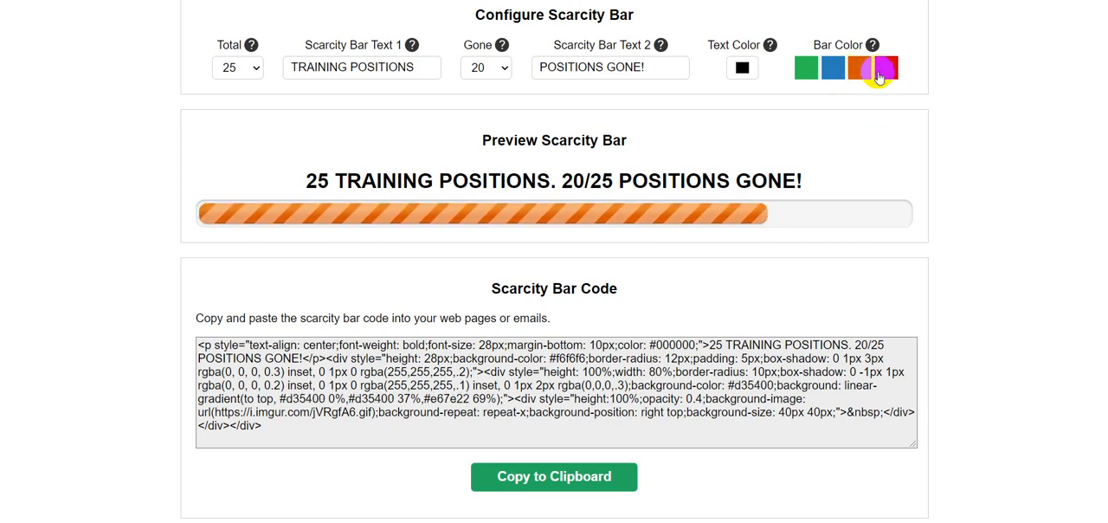
pyautogui.click(886, 73)
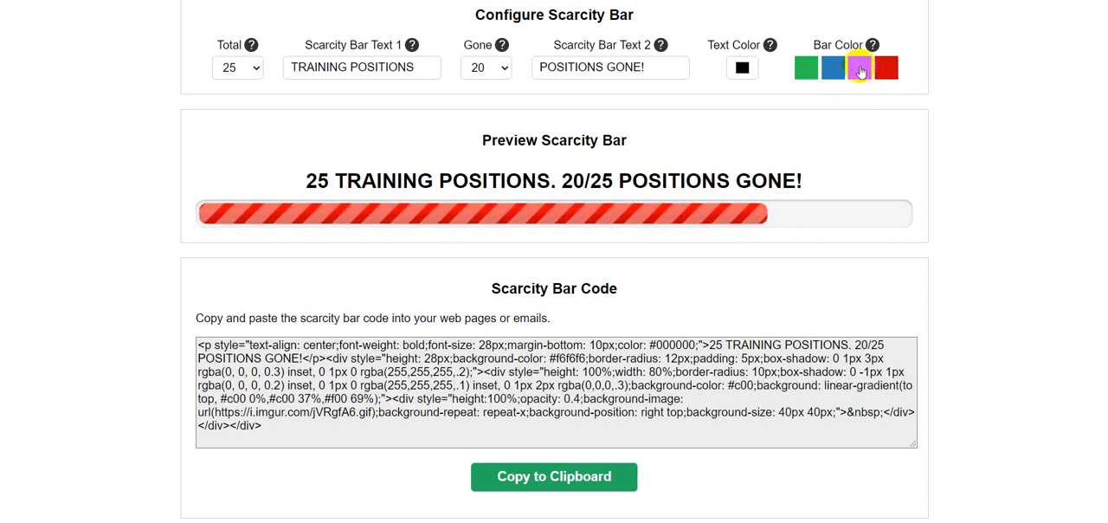
pyautogui.click(860, 69)
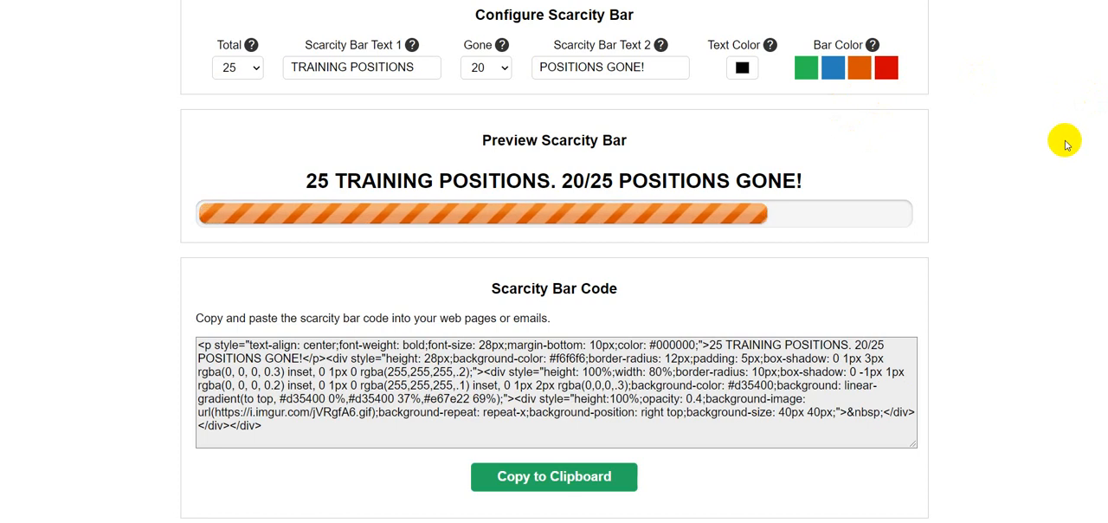
# Review the configured bar and copy its generated scarcity bar code to the clipboard.
pyautogui.scroll(-1, 1065, 141)
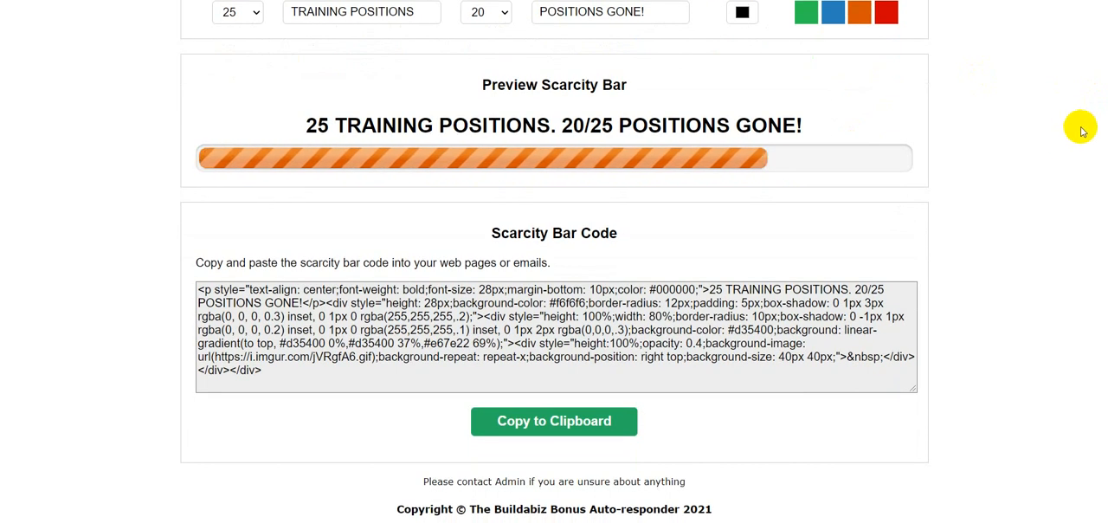
pyautogui.scroll(3, 1091, 116)
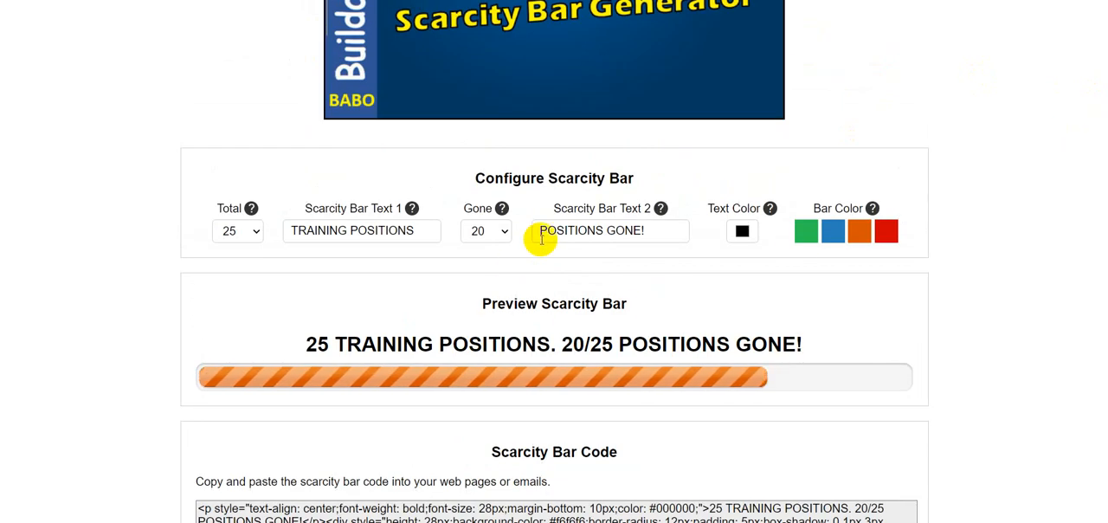
pyautogui.scroll(-3, 539, 237)
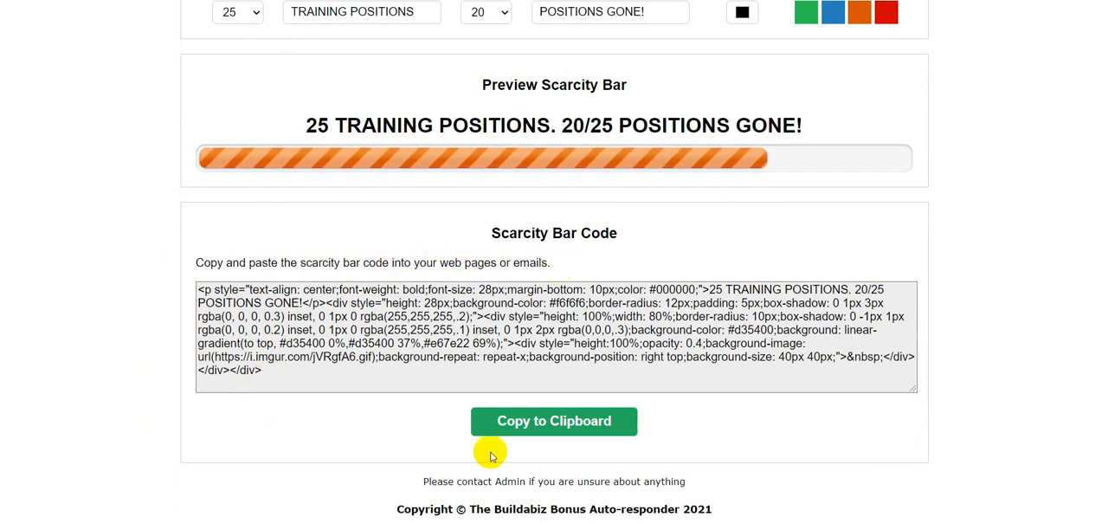
pyautogui.click(555, 429)
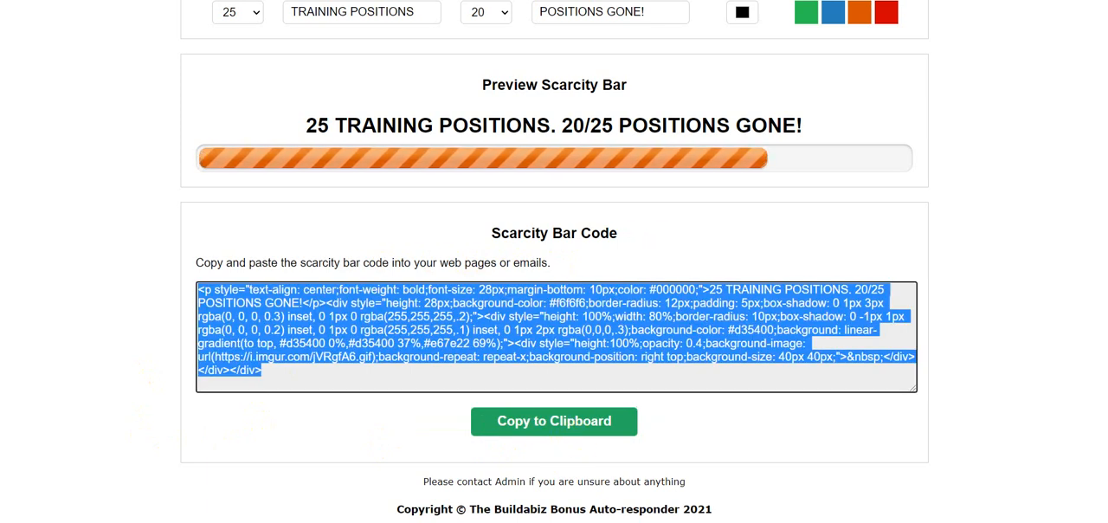
# Open the bookmarked Buildabizonline WYSIWYG Editor in a new browser tab.
pyautogui.hotkey('ctrl', 't')
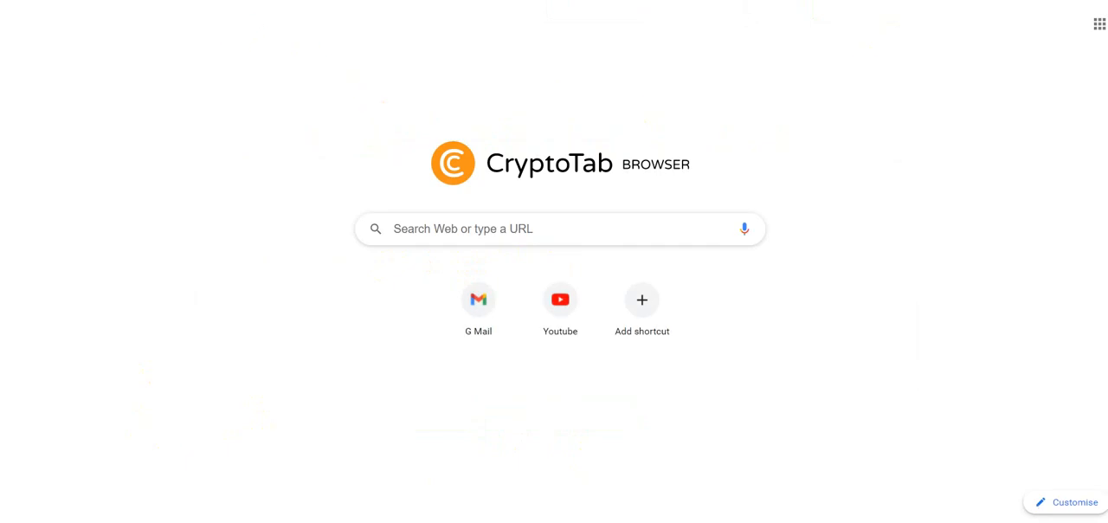
pyautogui.click(178, 2)
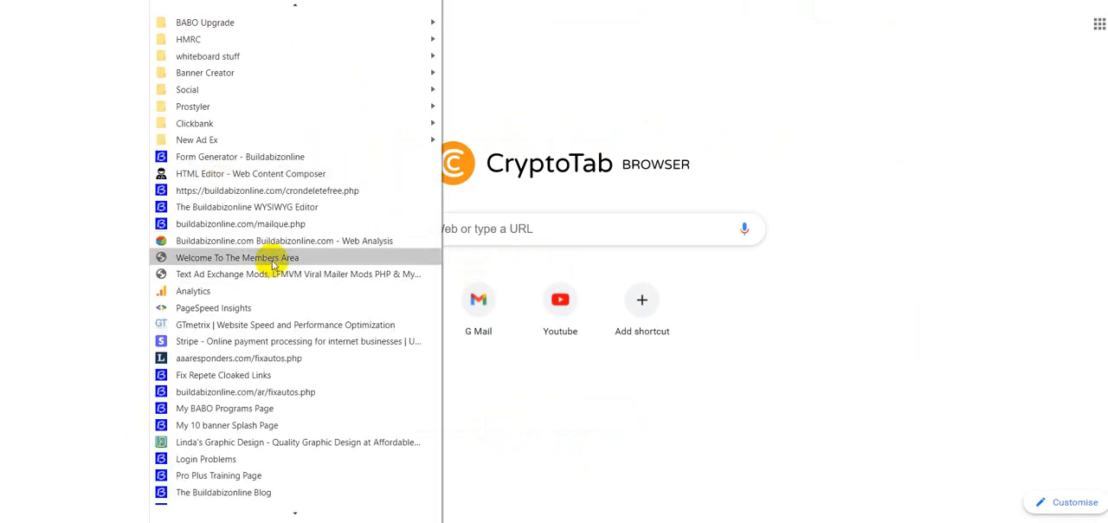
pyautogui.click(277, 214)
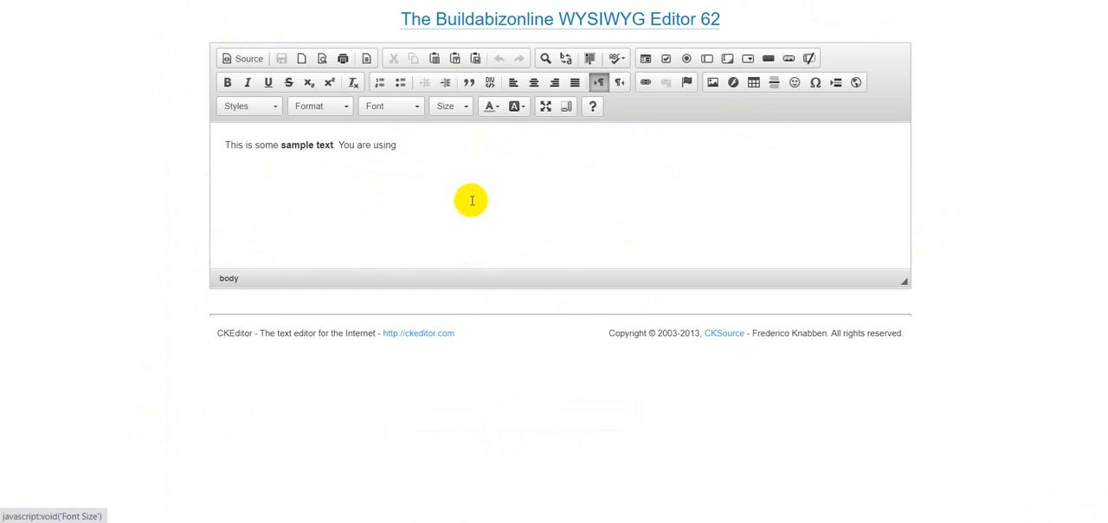
# Delete the editor's sample text, paste the copied scarcity bar code into the HTML source, and check its headline text.
pyautogui.moveTo(398, 145); pyautogui.dragTo(234, 137)
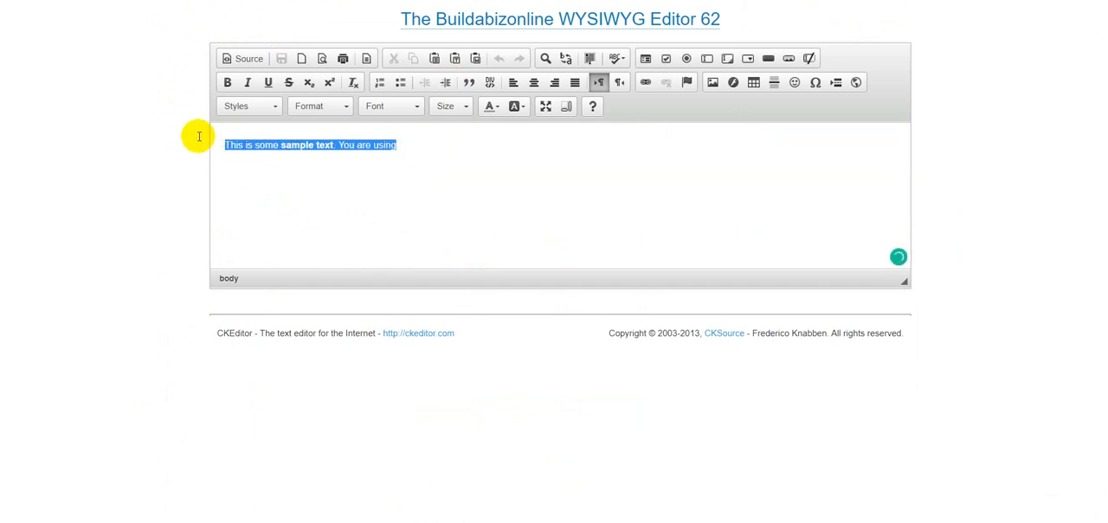
pyautogui.press('Delete')
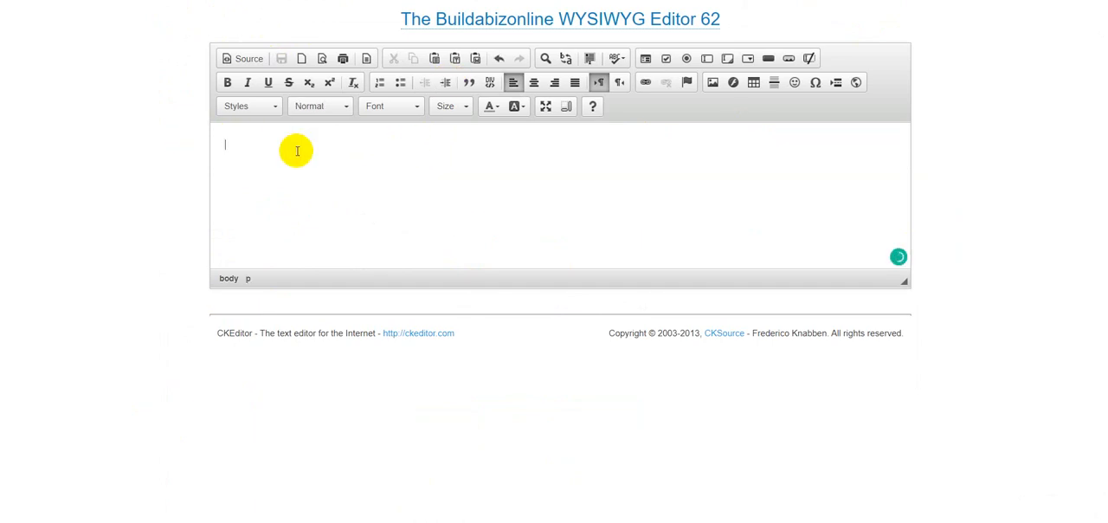
pyautogui.click(244, 59)
pyautogui.rightClick(236, 141)
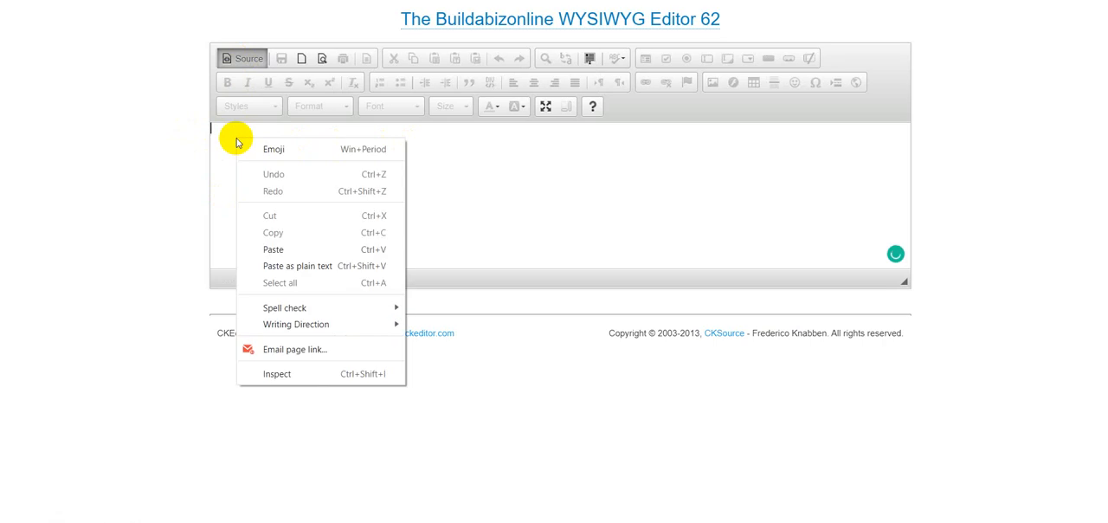
pyautogui.click(273, 247)
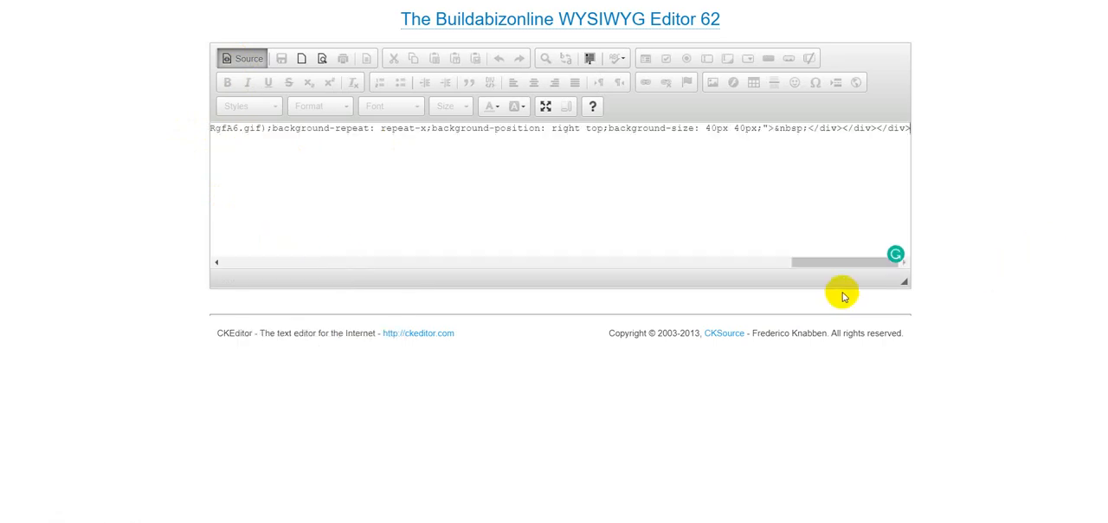
pyautogui.moveTo(838, 261); pyautogui.dragTo(209, 257)
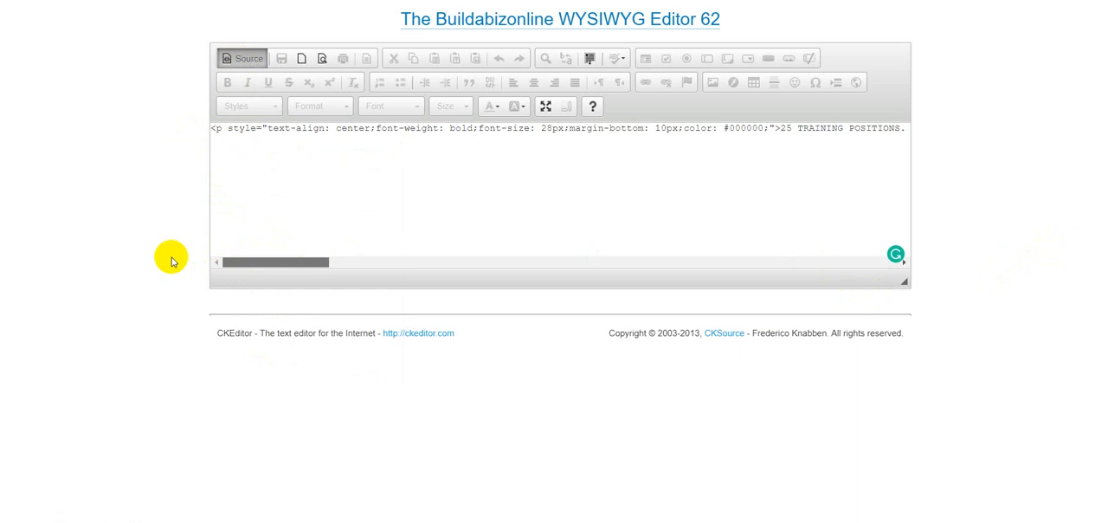
pyautogui.moveTo(267, 269); pyautogui.dragTo(362, 271)
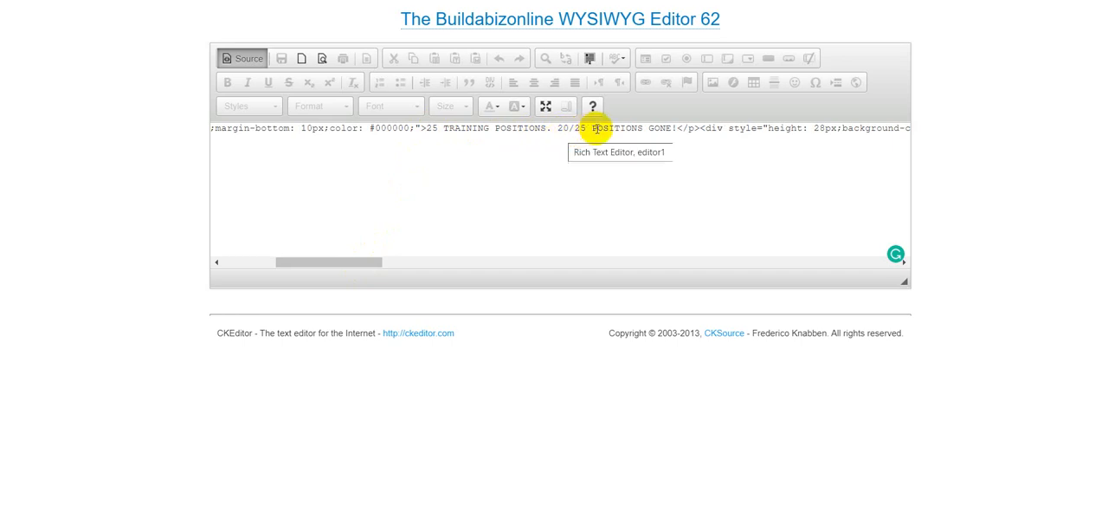
# Remove "/25" from the headline in the HTML source so it reads "20 POSITIONS GONE!" and display the rendered scarcity bar.
pyautogui.click(586, 129)
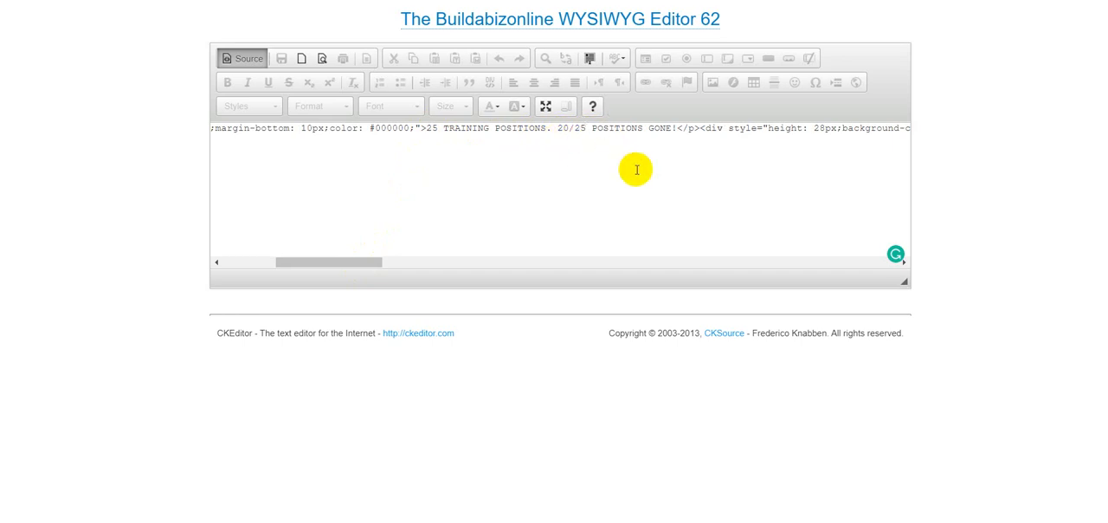
pyautogui.press('BackSpace')
pyautogui.press('BackSpace')
pyautogui.press('BackSpace')
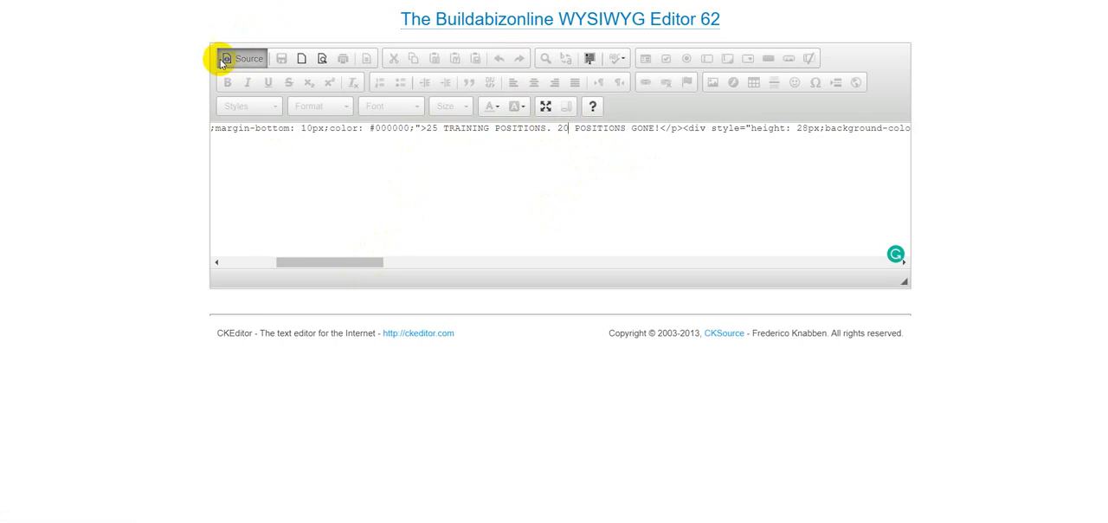
pyautogui.click(248, 61)
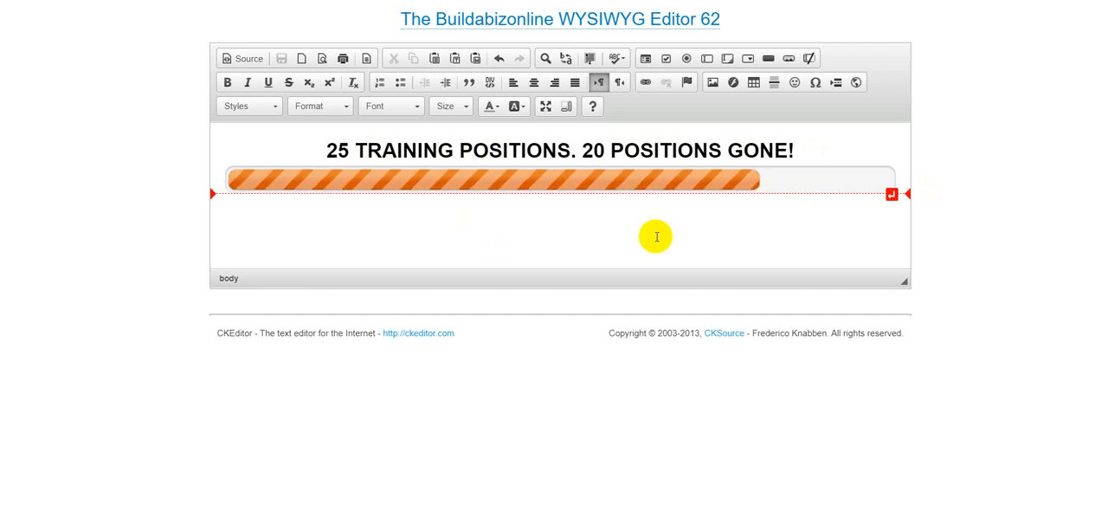
# Add the text "YOUR EMAIL CONTENT GOES HERE" after the bar's closing div tags in the HTML source and check it in the rendered view.
pyautogui.click(303, 221)
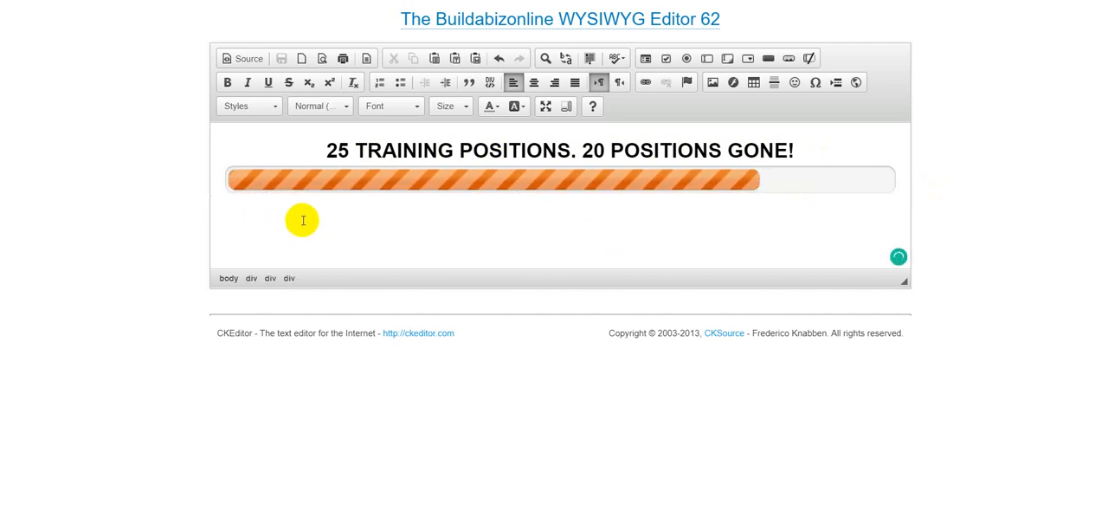
pyautogui.click(249, 61)
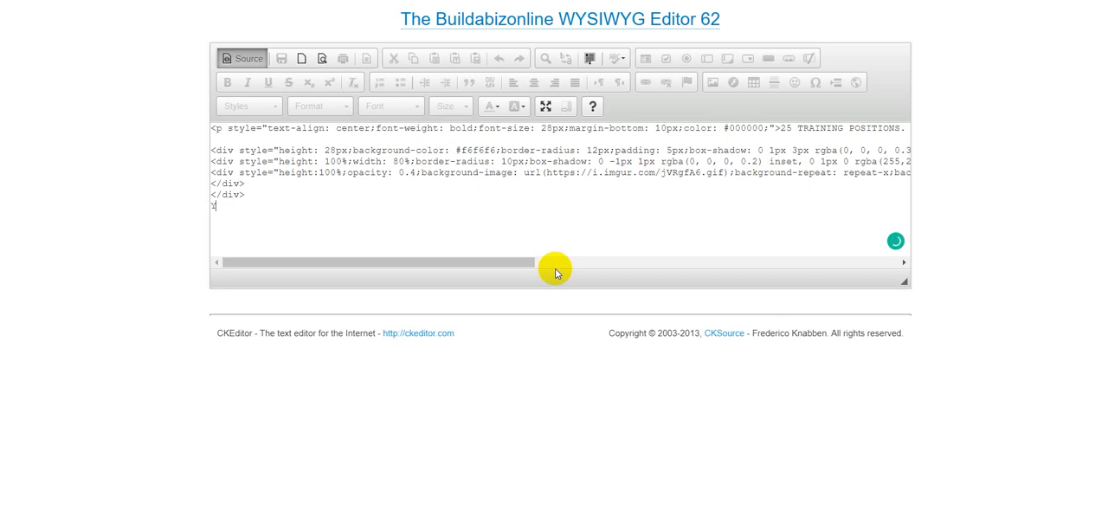
pyautogui.write('UR EMAIL CONTENT GOE')
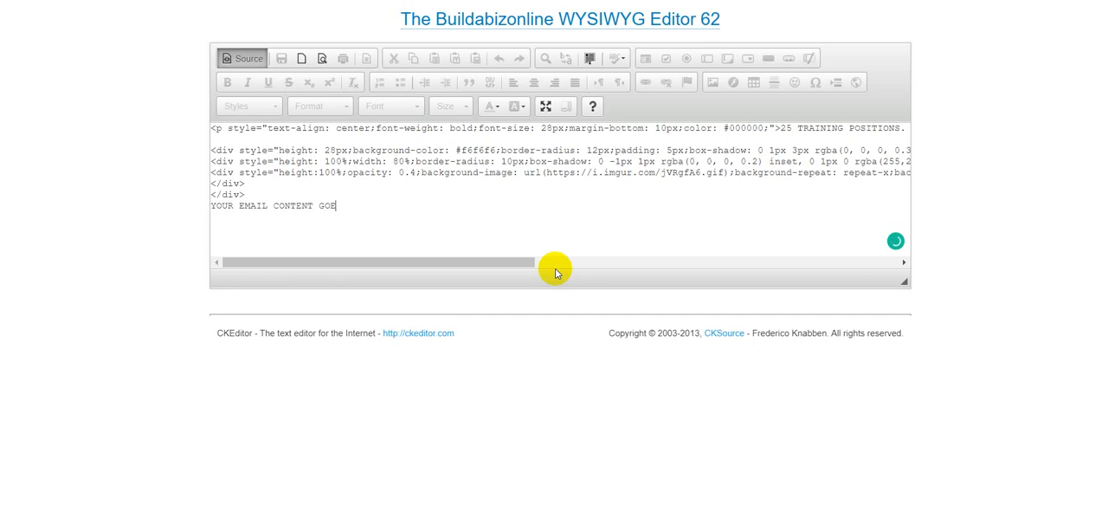
pyautogui.write('S HERE')
pyautogui.click(245, 61)
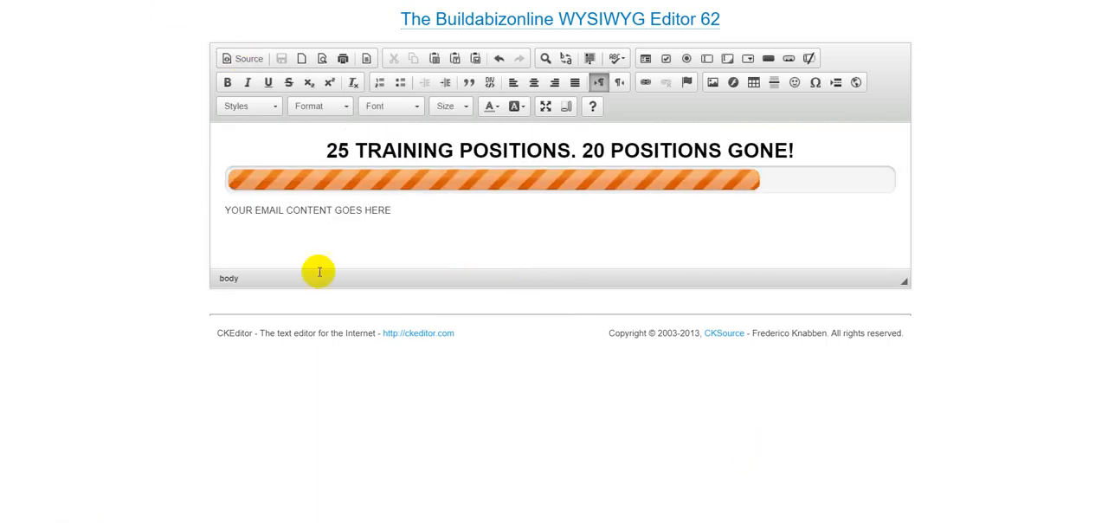
pyautogui.moveTo(397, 210); pyautogui.dragTo(215, 208)
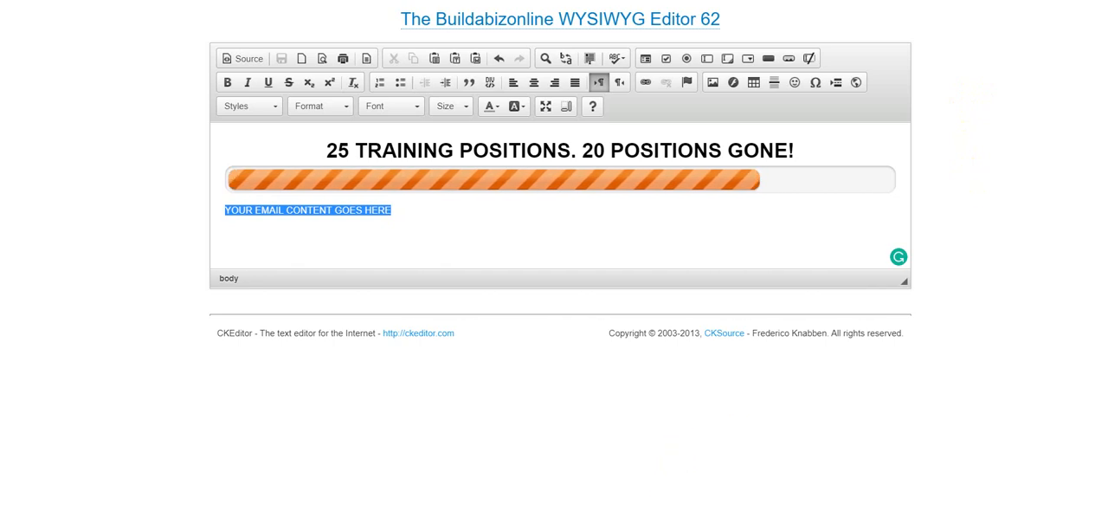
pyautogui.click(596, 227)
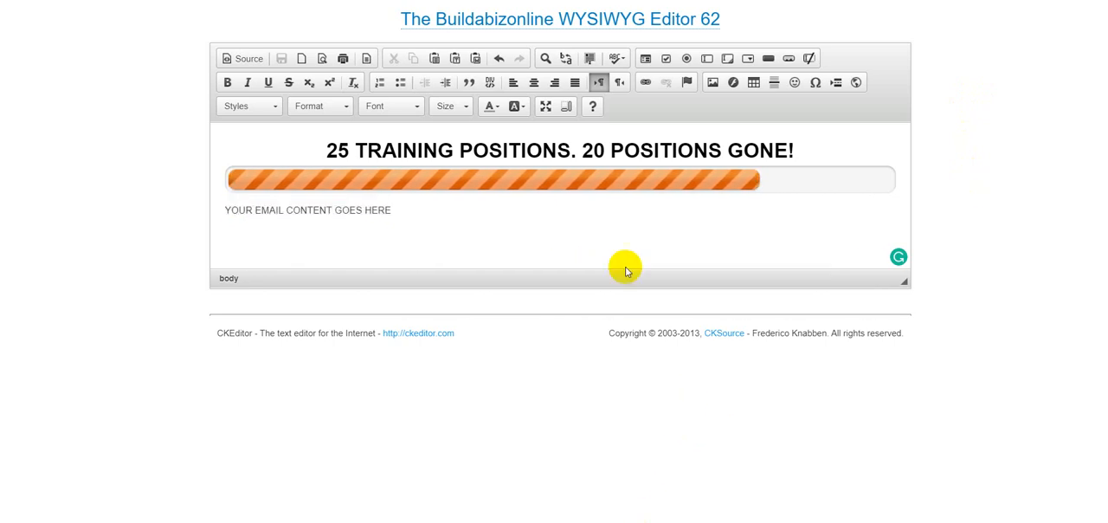